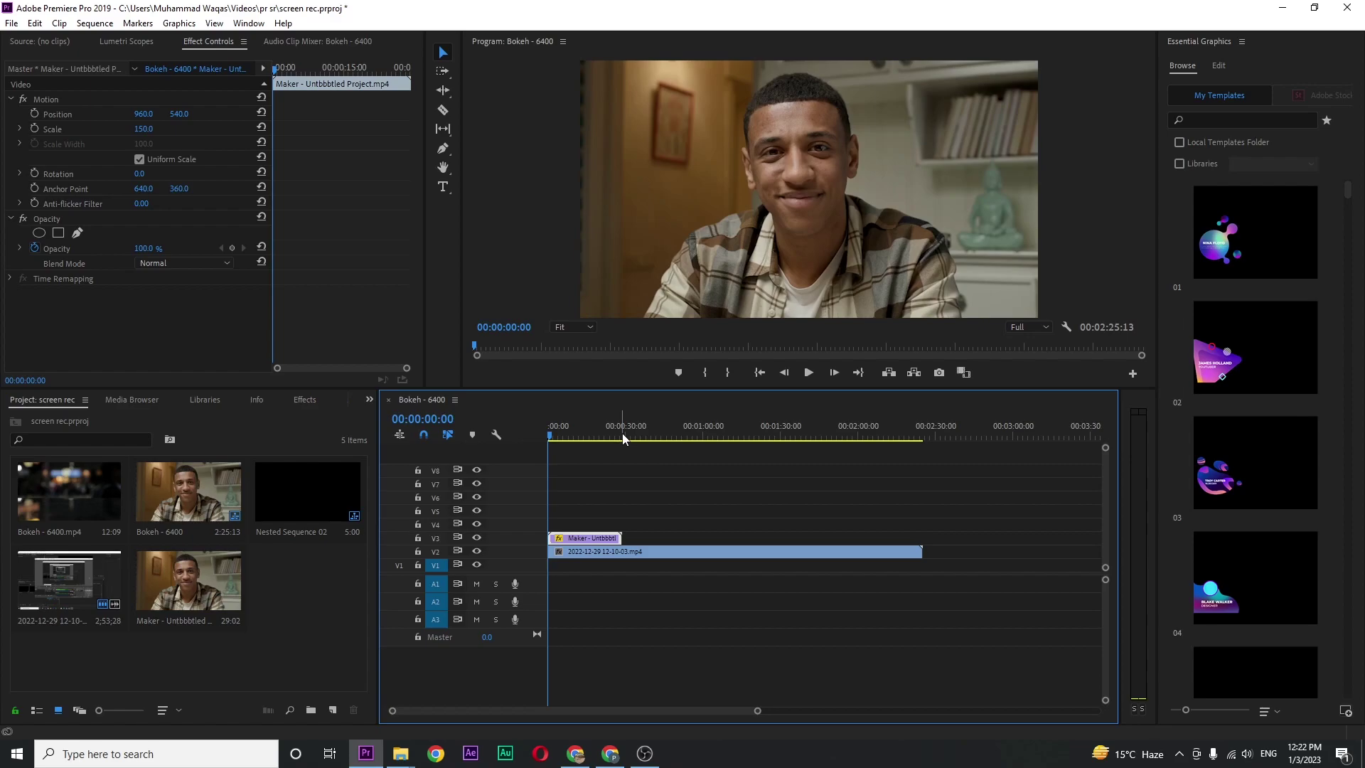
Step: Move the playhead to about 00:00:22:14 in the sequence
{"action": "mouse_move", "coordinate": [637, 426]}
{"action": "left_mouse_down"}
{"action": "mouse_move", "coordinate": [612, 425]}
{"action": "mouse_move", "coordinate": [630, 430]}
{"action": "mouse_move", "coordinate": [609, 440]}
{"action": "left_mouse_up"}
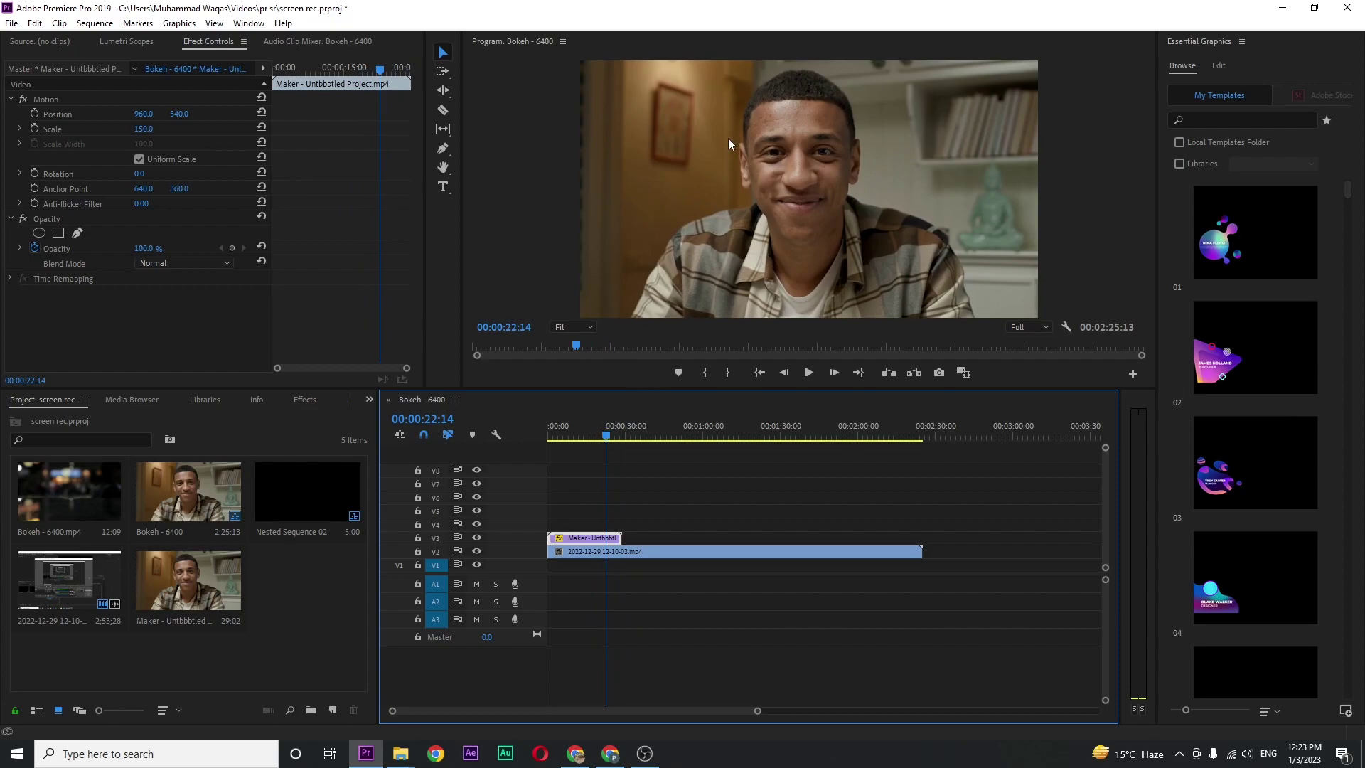
Step: Search the Effects panel for 'circ' and apply Generate > Circle to the speaker clip
{"action": "left_click", "coordinate": [309, 399]}
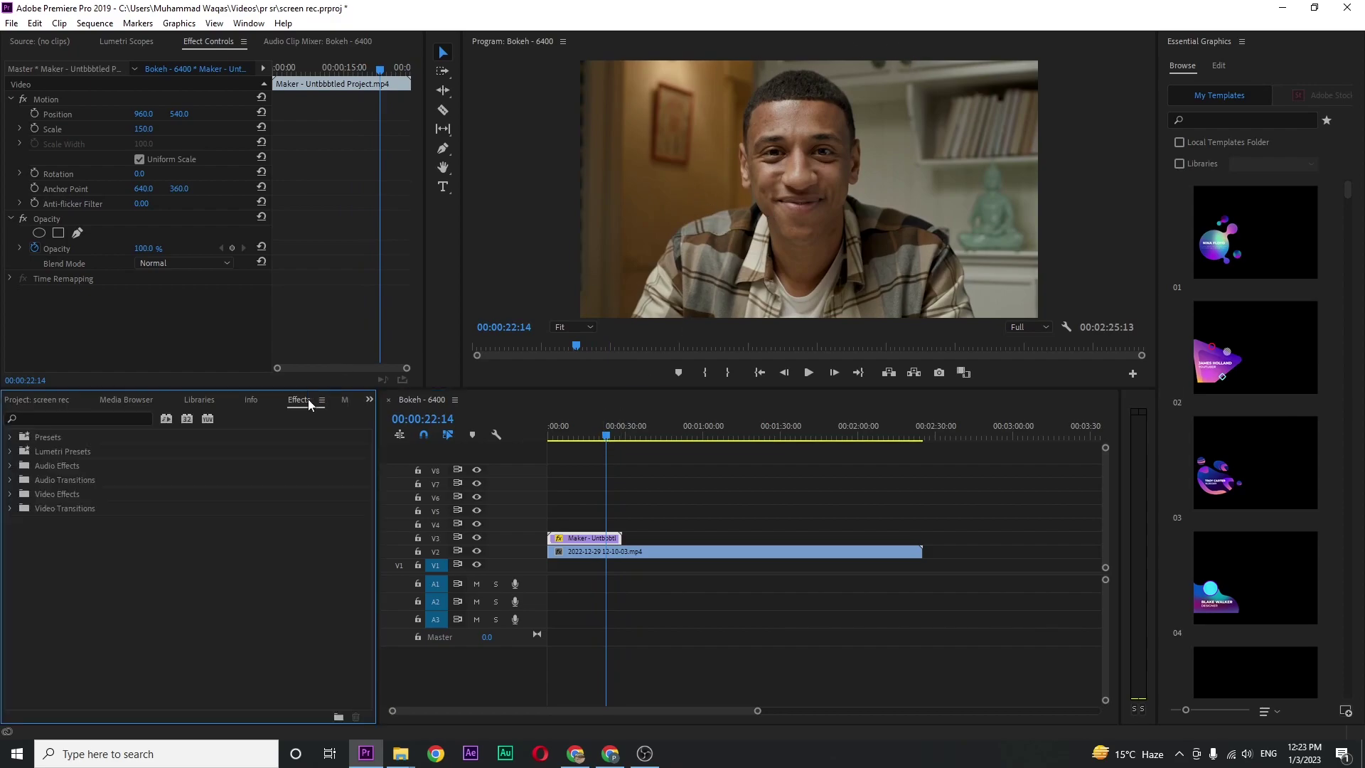
{"action": "left_click", "coordinate": [114, 417]}
{"action": "type", "text": "circ"}
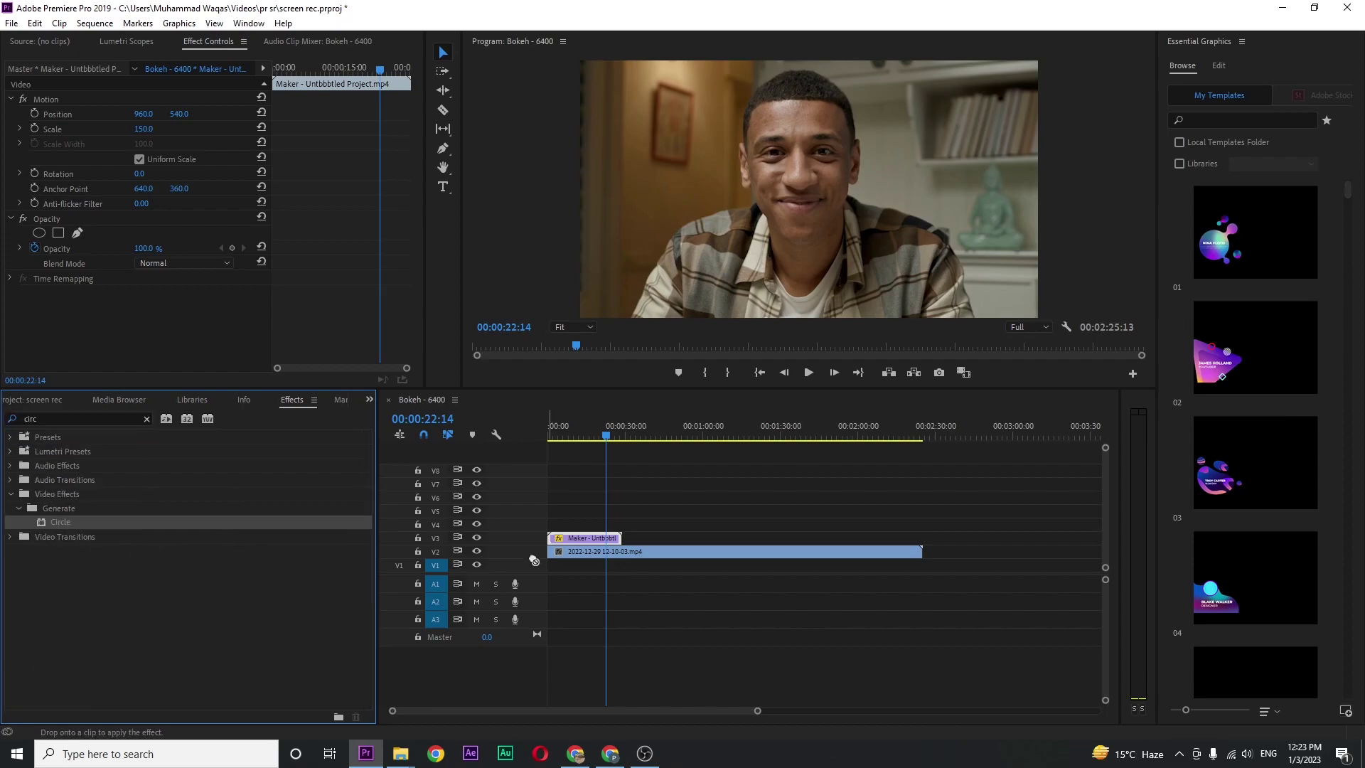
{"action": "left_click_drag", "start_coordinate": [66, 522], "coordinate": [581, 539]}
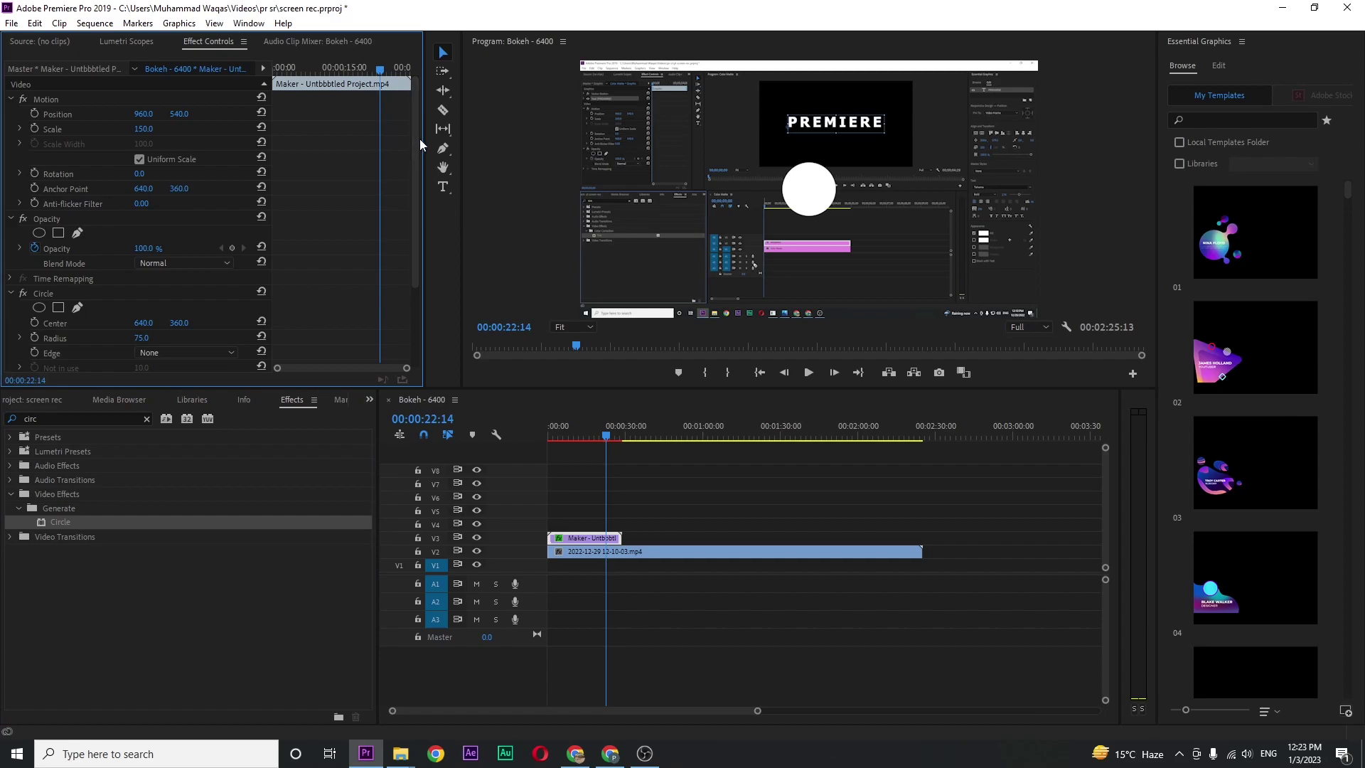
{"action": "scroll", "coordinate": [419, 160], "scroll_direction": "down", "scroll_amount": 1}
{"action": "left_click_drag", "start_coordinate": [421, 184], "coordinate": [421, 272]}
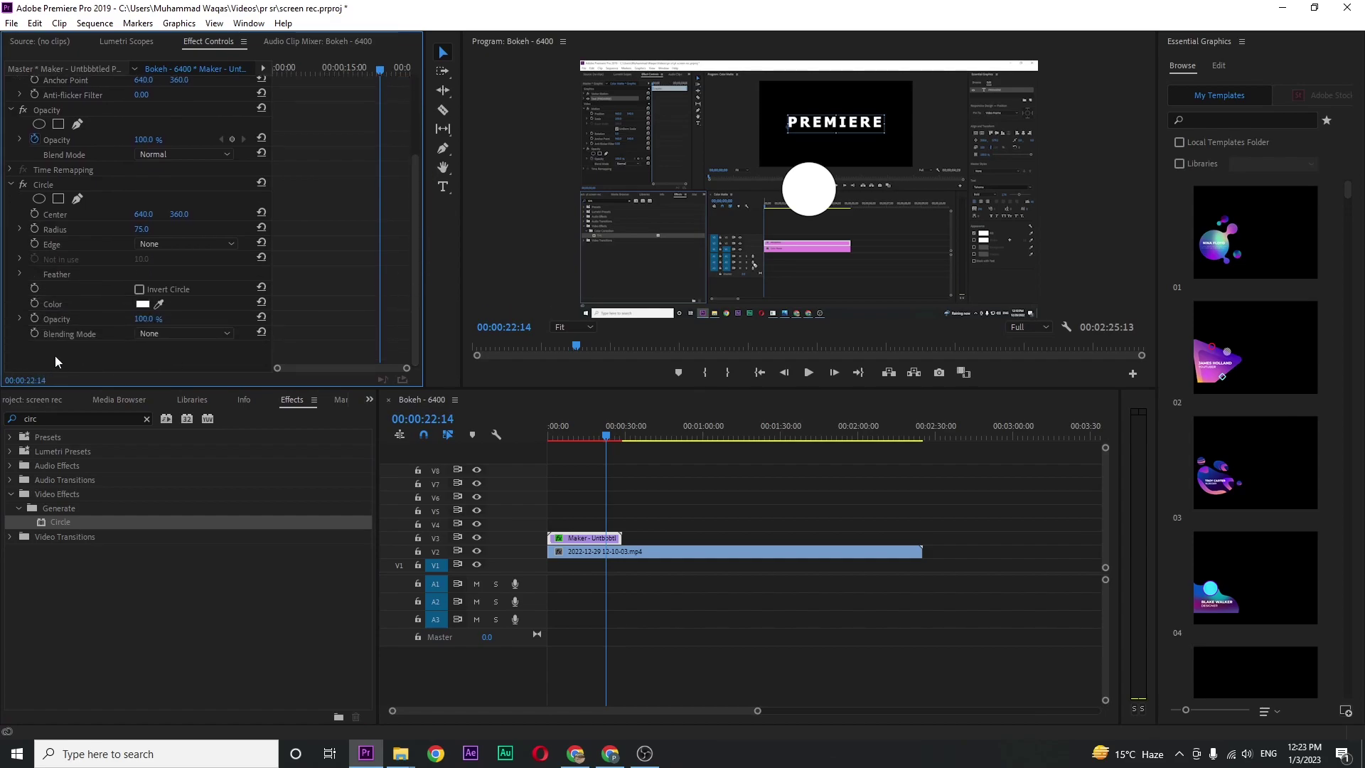
Step: Set the Circle effect's Blending Mode to Stencil Alpha
{"action": "left_click", "coordinate": [181, 334]}
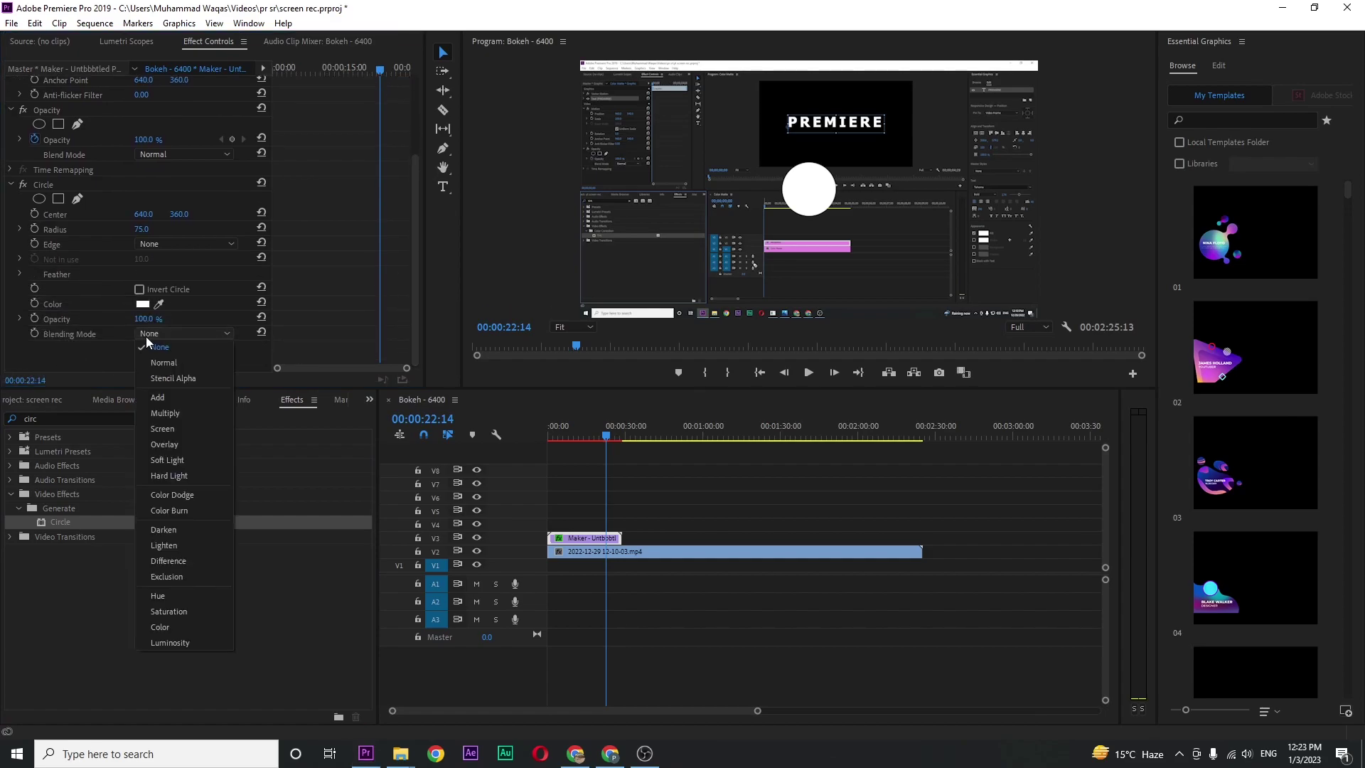
{"action": "left_click", "coordinate": [168, 378]}
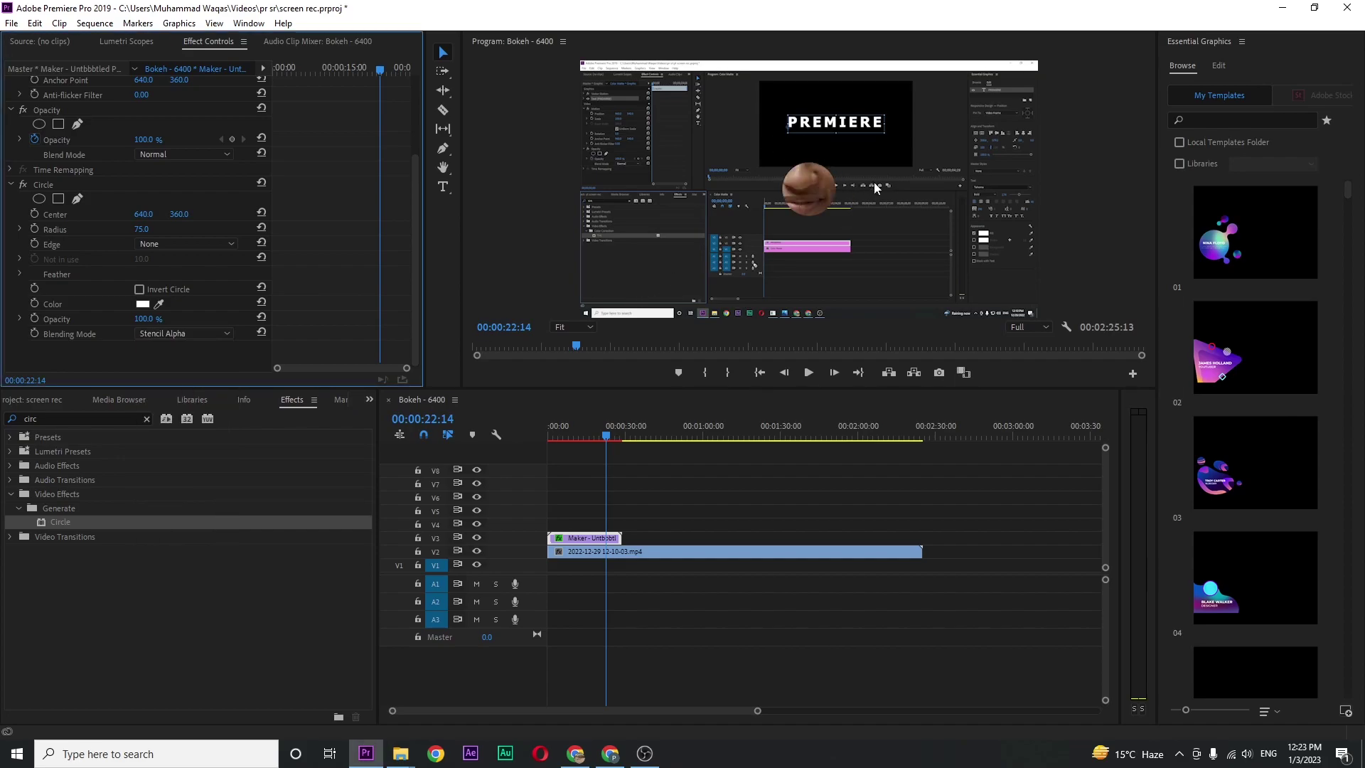
Step: Set the Circle radius to 250 and its center to about 624, 253
{"action": "left_click", "coordinate": [141, 229]}
{"action": "type", "text": "2"}
{"action": "type", "text": "5"}
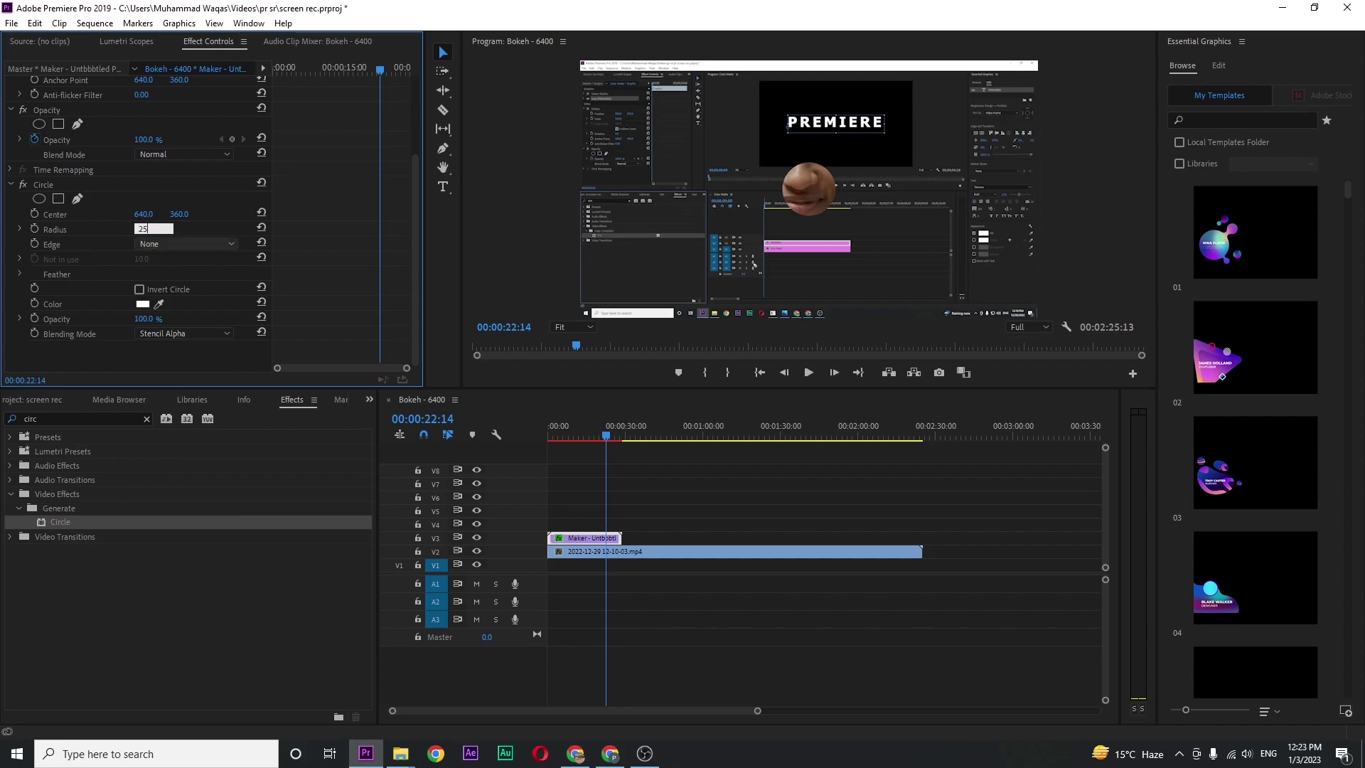
{"action": "type", "text": "0.0"}
{"action": "key", "text": "Return"}
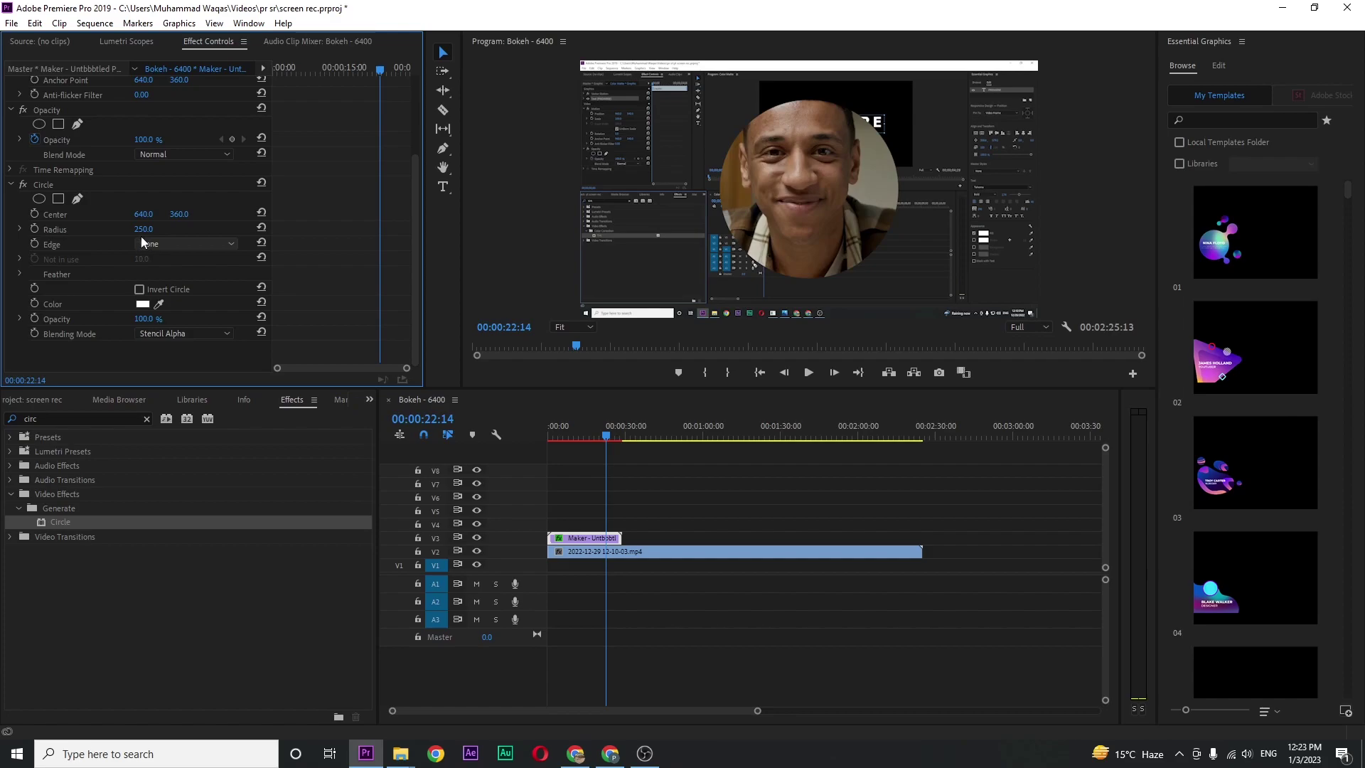
{"action": "left_click_drag", "start_coordinate": [180, 214], "coordinate": [137, 213]}
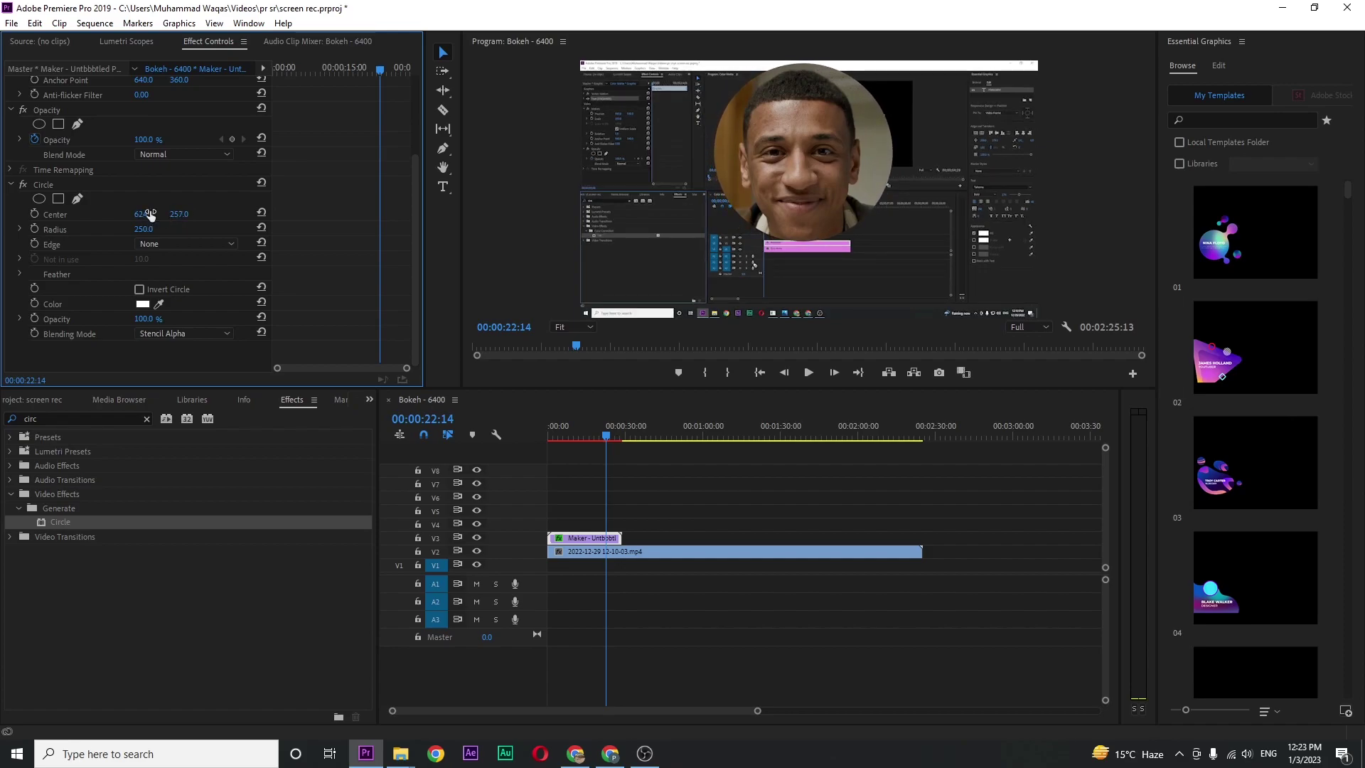
{"action": "left_click_drag", "start_coordinate": [150, 214], "coordinate": [151, 214]}
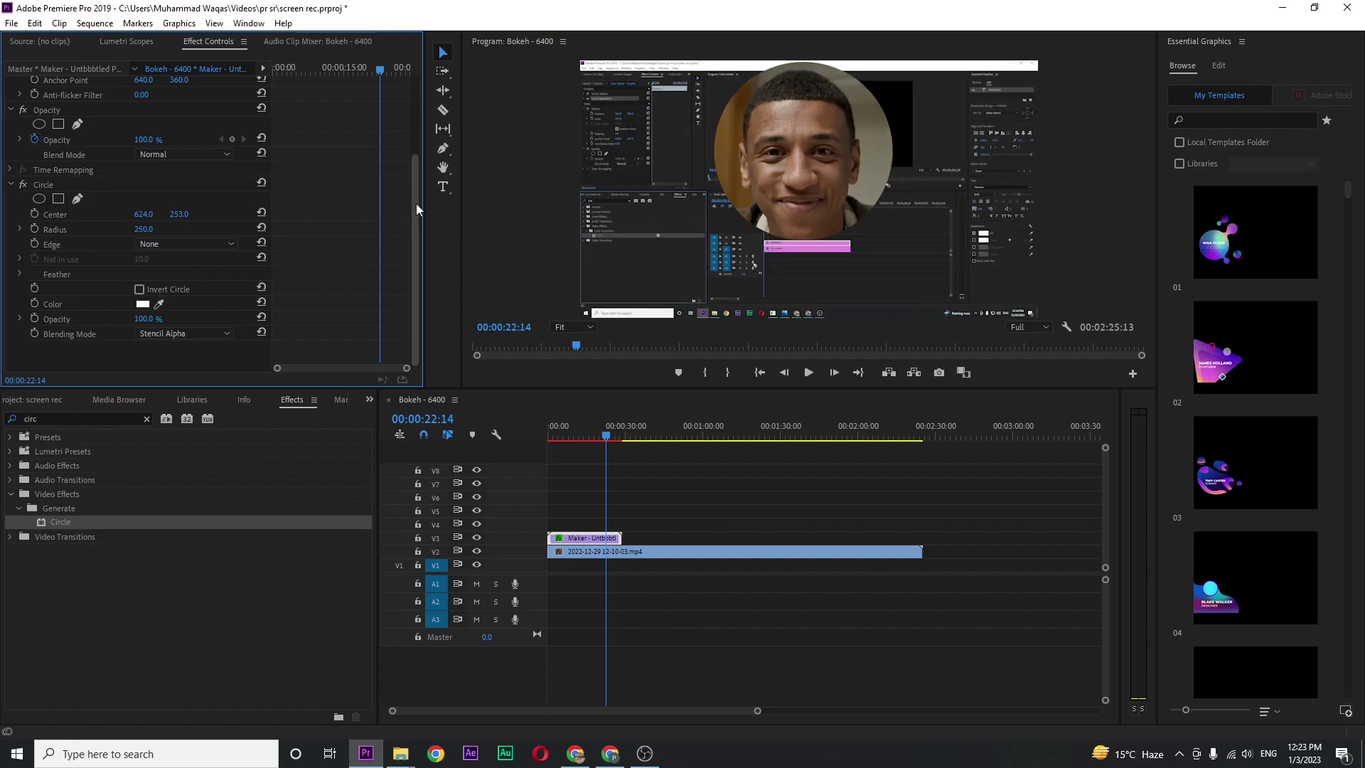
{"action": "left_click_drag", "start_coordinate": [417, 267], "coordinate": [416, 100]}
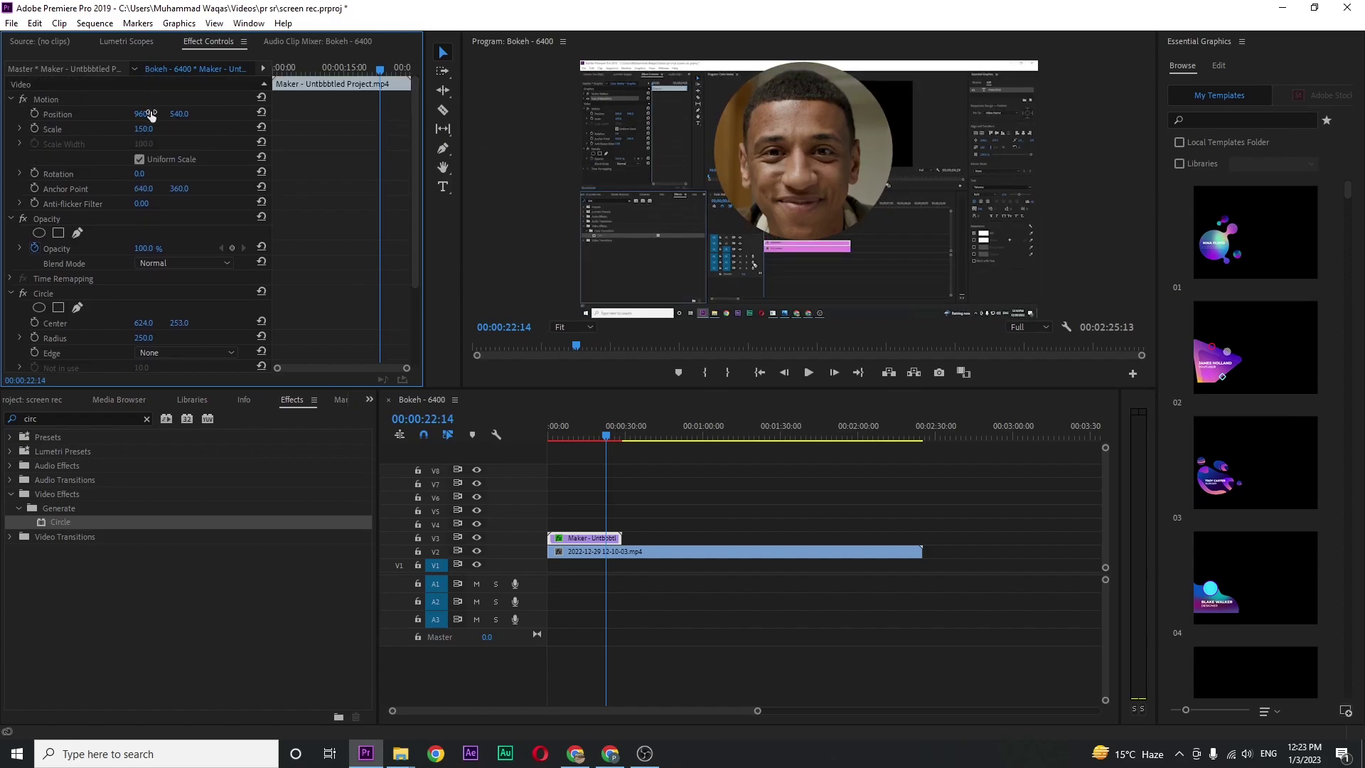
Step: Set Motion Position to about 1724, 917 and Scale to 73
{"action": "left_click_drag", "start_coordinate": [161, 116], "coordinate": [146, 114]}
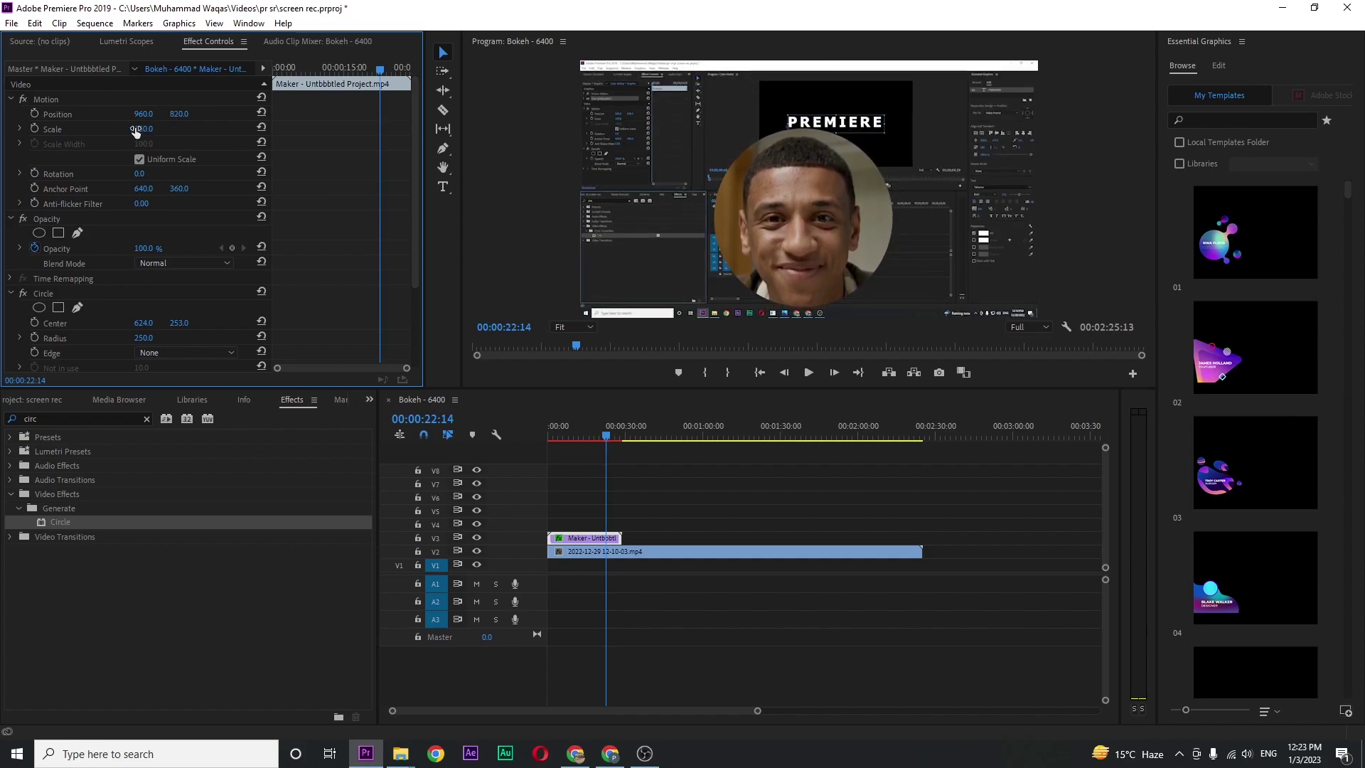
{"action": "mouse_move", "coordinate": [148, 129]}
{"action": "left_mouse_down"}
{"action": "mouse_move", "coordinate": [136, 130]}
{"action": "mouse_move", "coordinate": [188, 114]}
{"action": "left_mouse_up"}
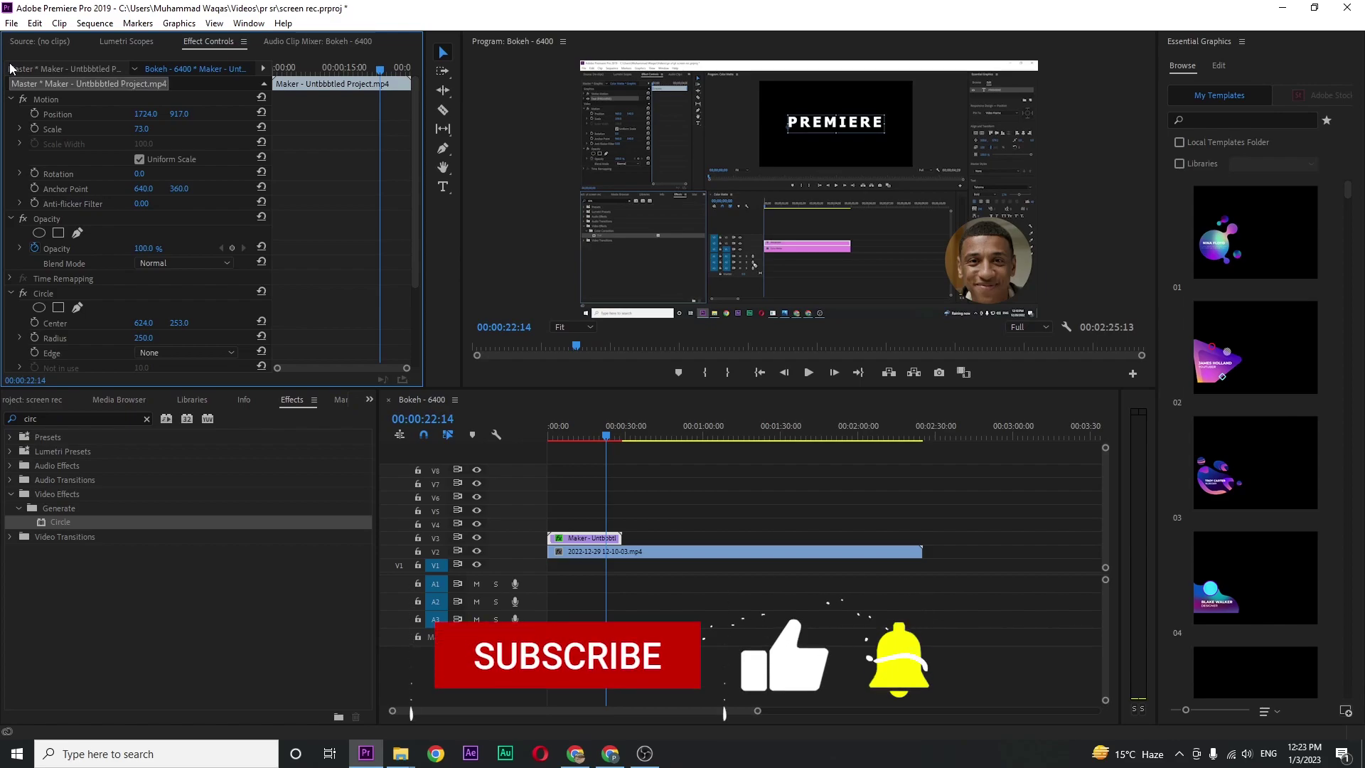
Step: Move the playhead back to 00:00:06:01 to review the corner circle
{"action": "left_click_drag", "start_coordinate": [594, 430], "coordinate": [564, 437]}
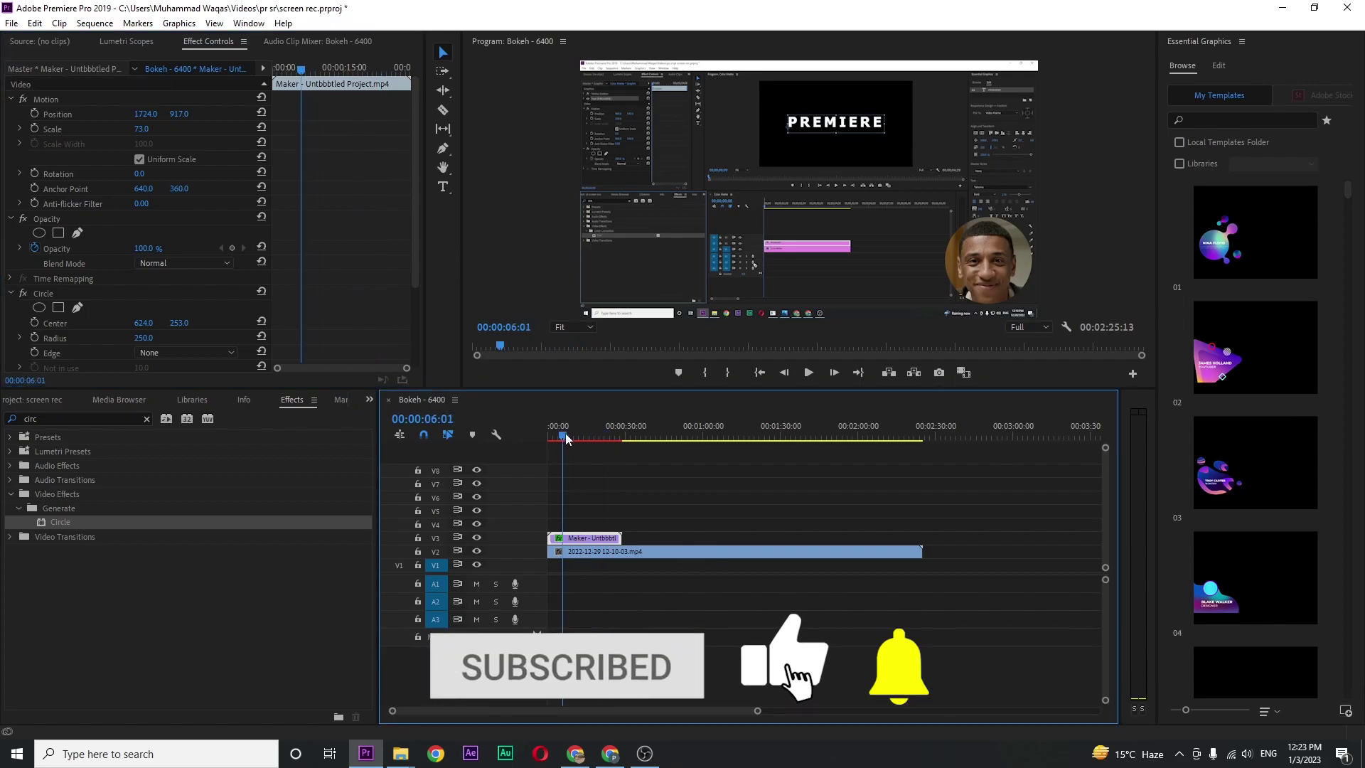